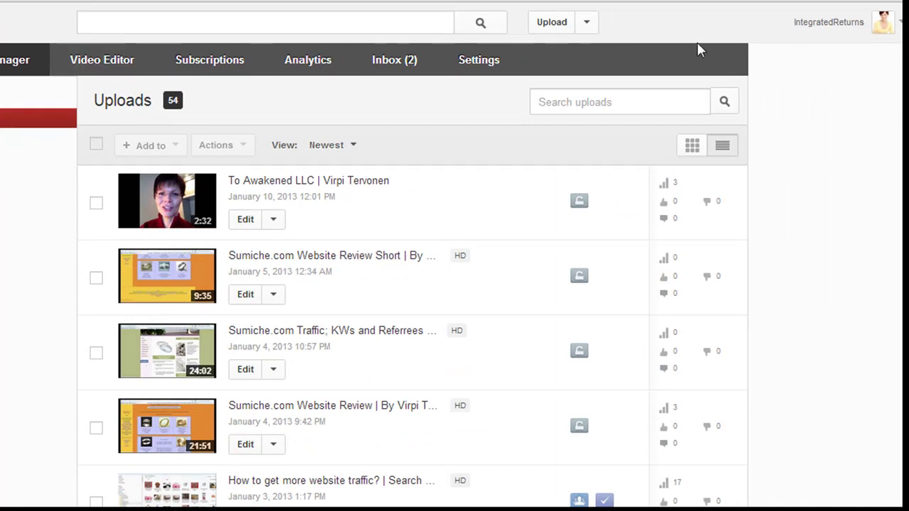
Open the Video Manager with the channel's list of uploaded videos.
click(883, 22)
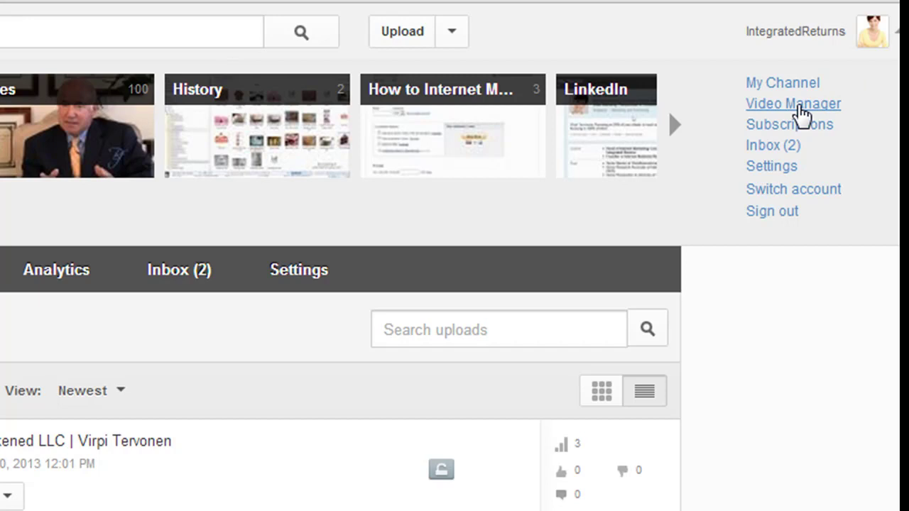
click(451, 44)
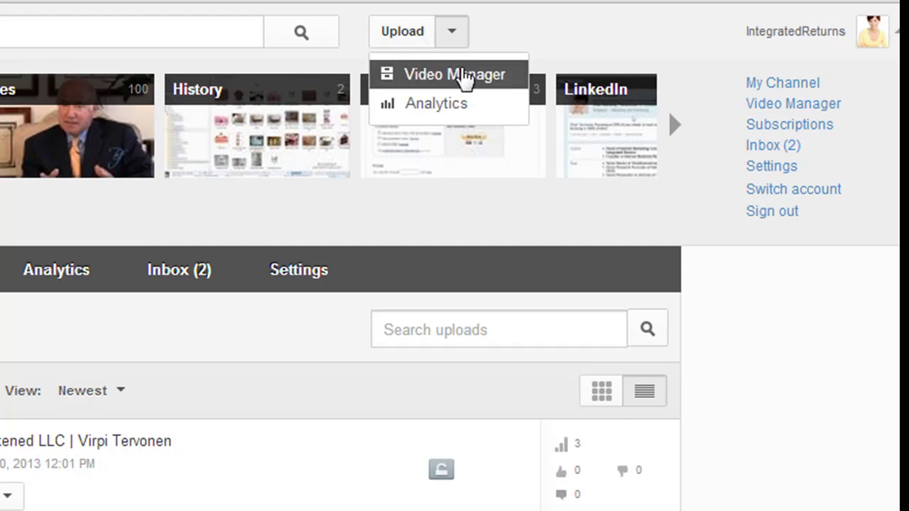
click(462, 74)
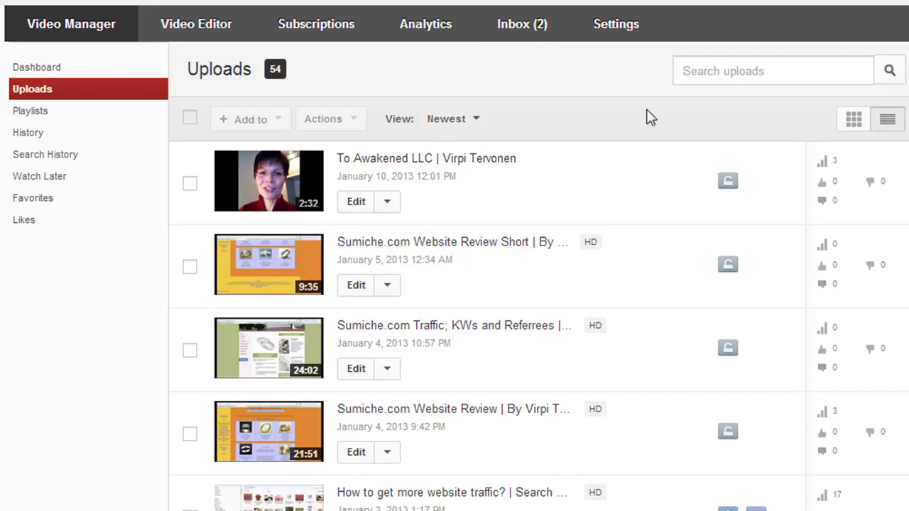
Open the annotations editor for the uploaded video "How to get more website traffic? | Search Engine Optimization for Images".
scroll(455, 284, down, 9)
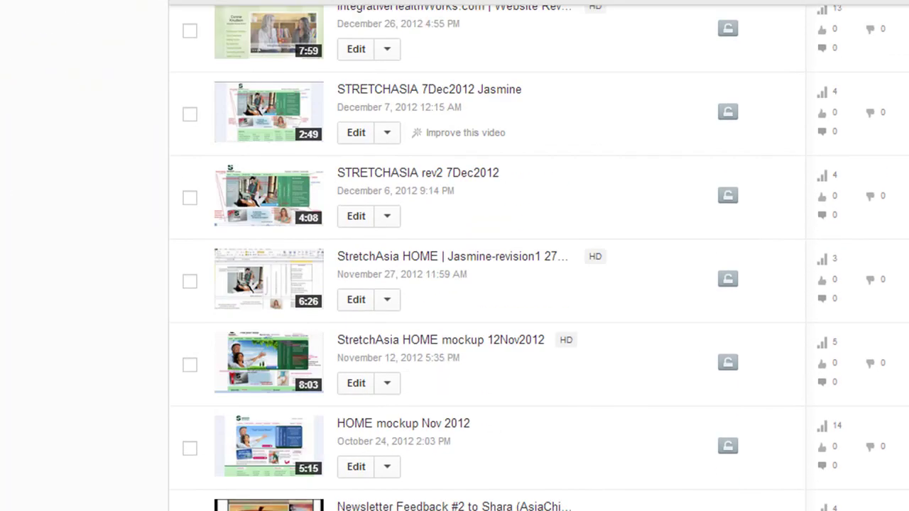
scroll(413, 187, down, 8)
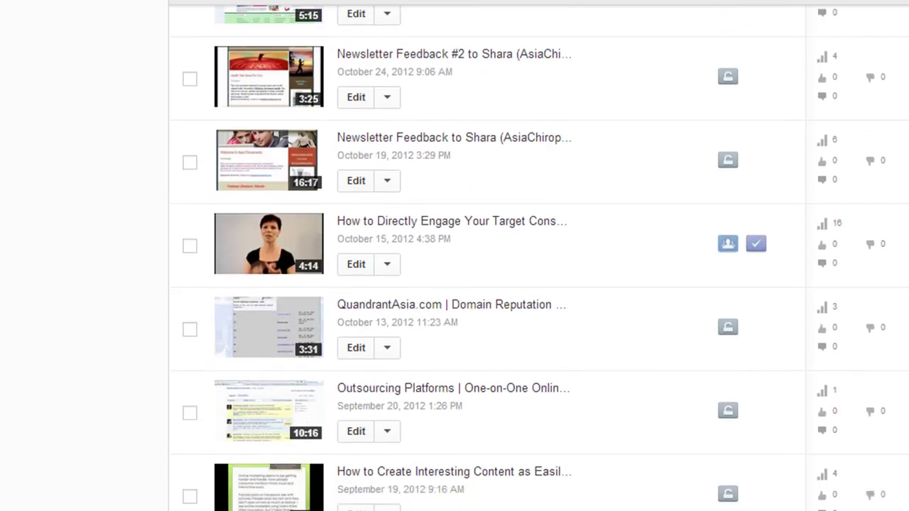
scroll(413, 187, up, 12)
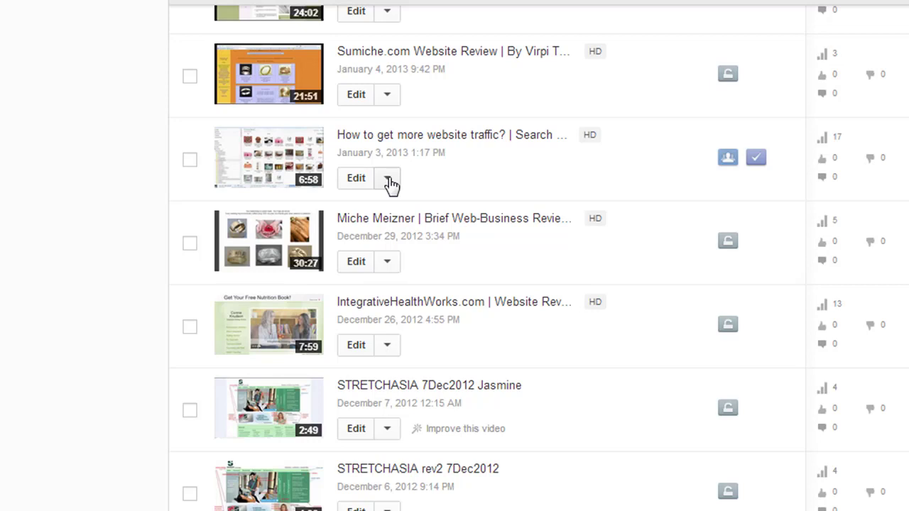
click(389, 180)
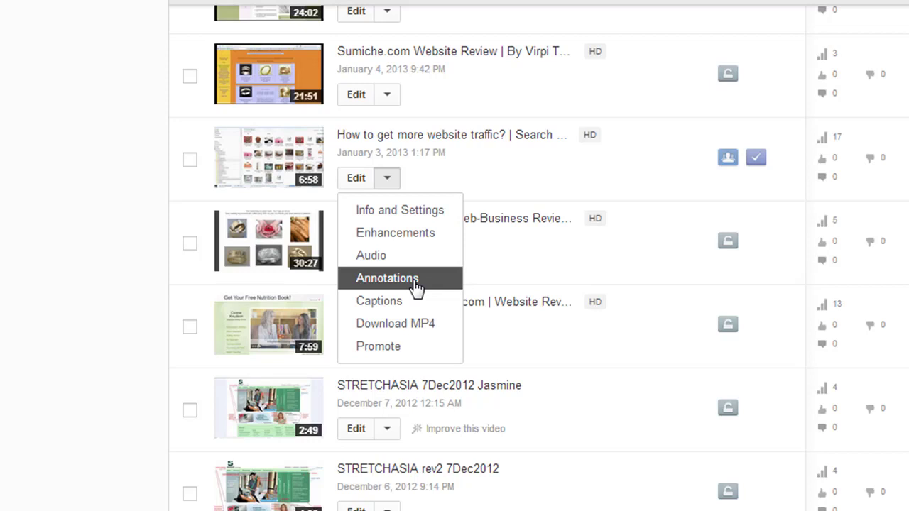
click(405, 144)
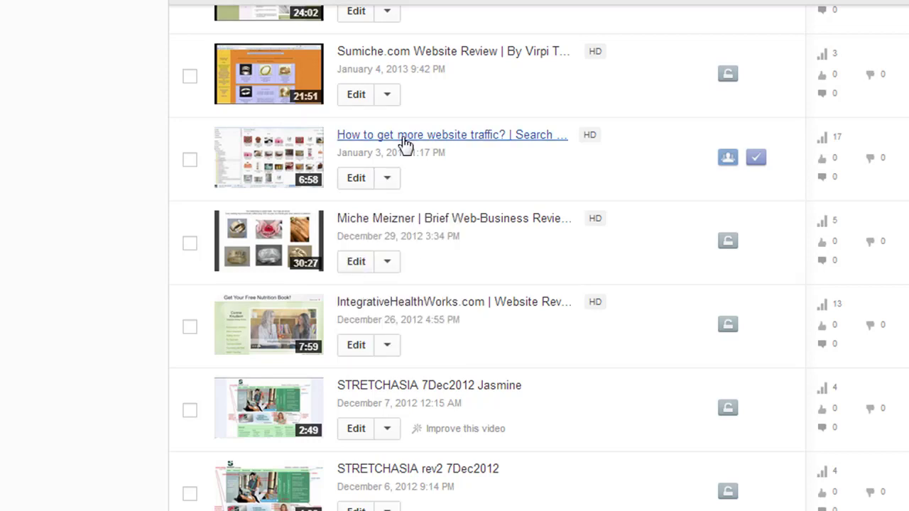
click(404, 144)
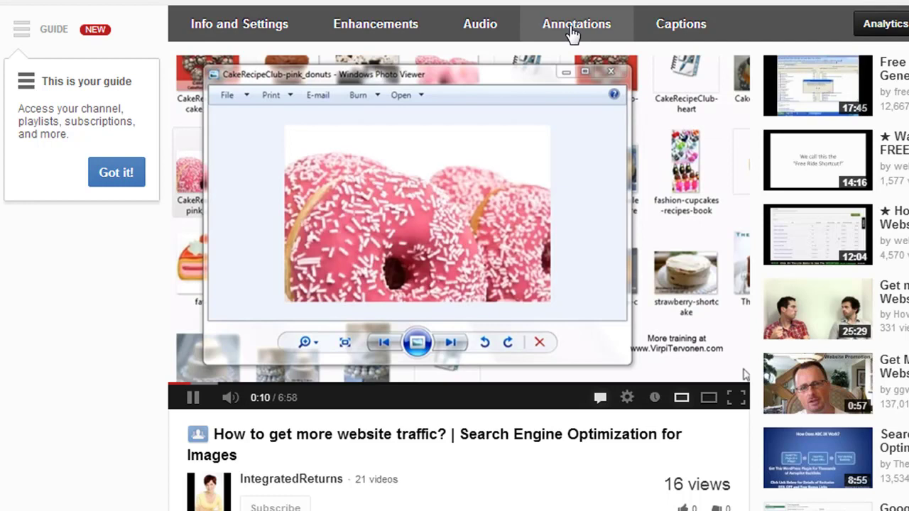
click(572, 32)
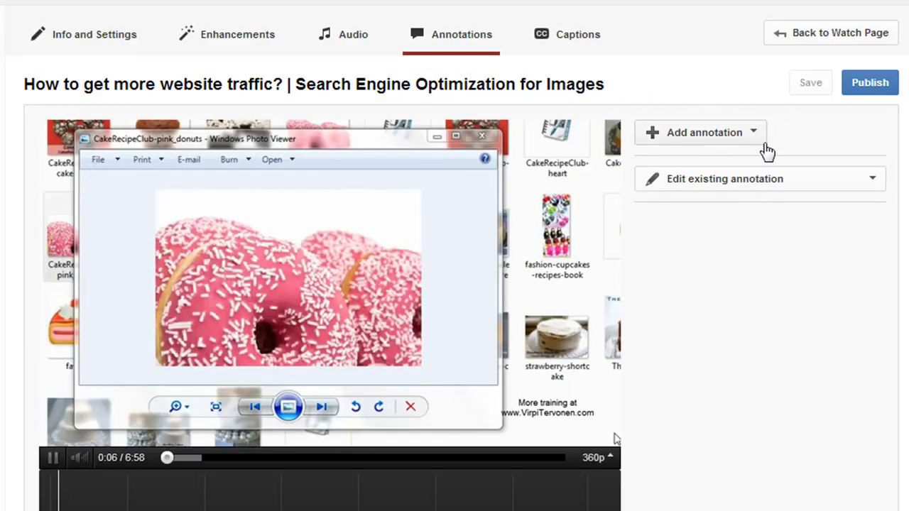
Add a Note annotation reading "Visit this link now for MORE videos!" and place it in the video frame's upper right area.
click(752, 138)
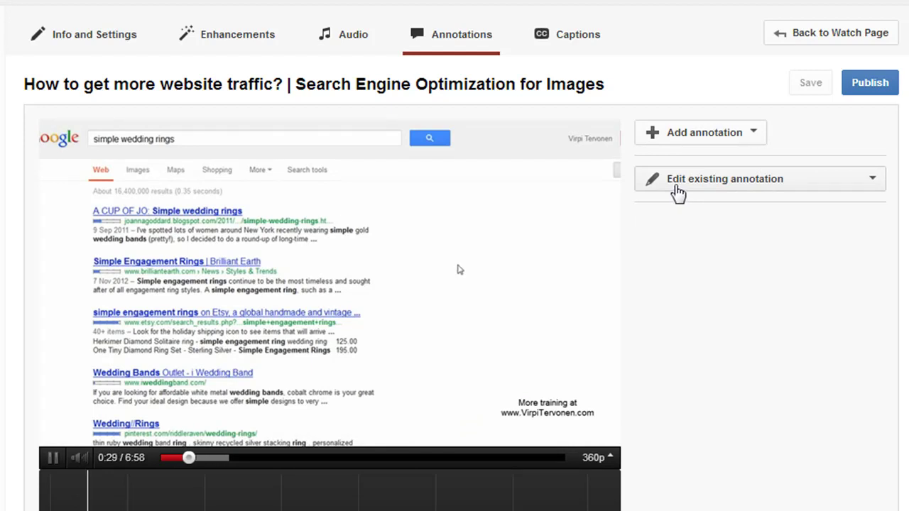
click(872, 186)
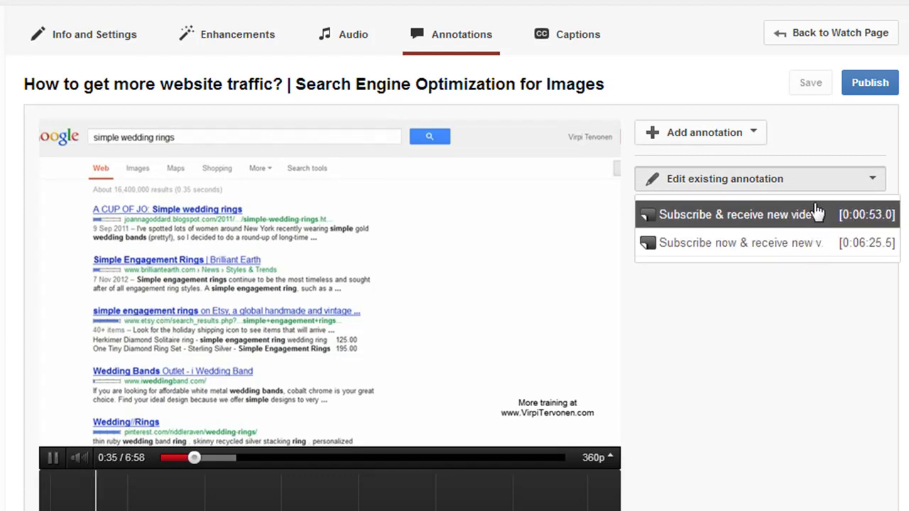
click(754, 135)
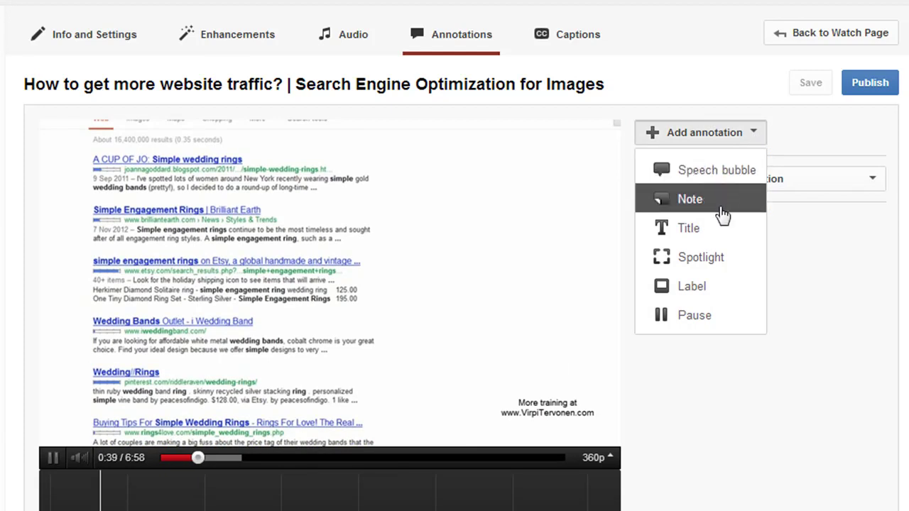
click(705, 206)
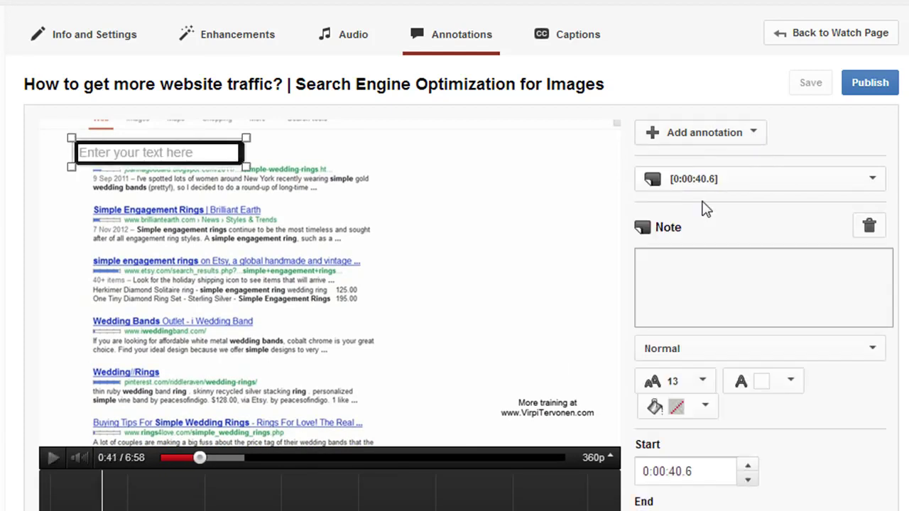
click(689, 267)
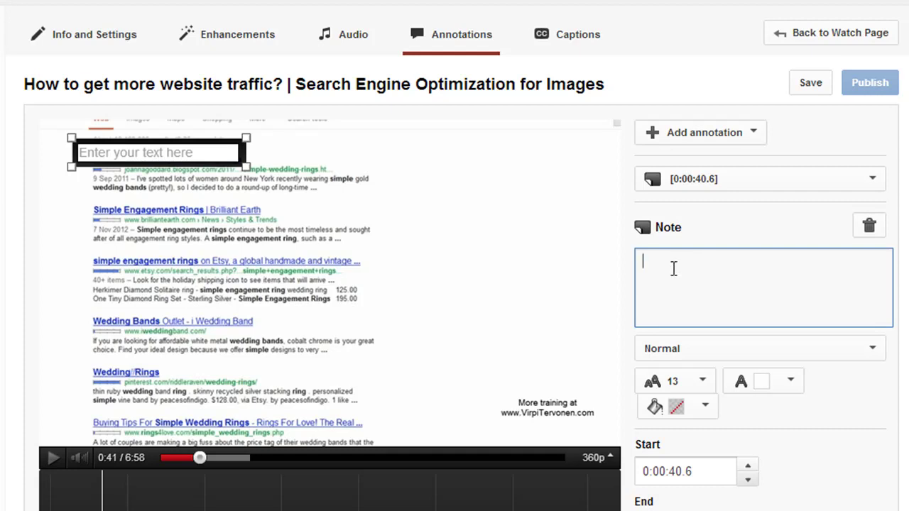
click(674, 268)
text(Visit this link now for MORE videos!)
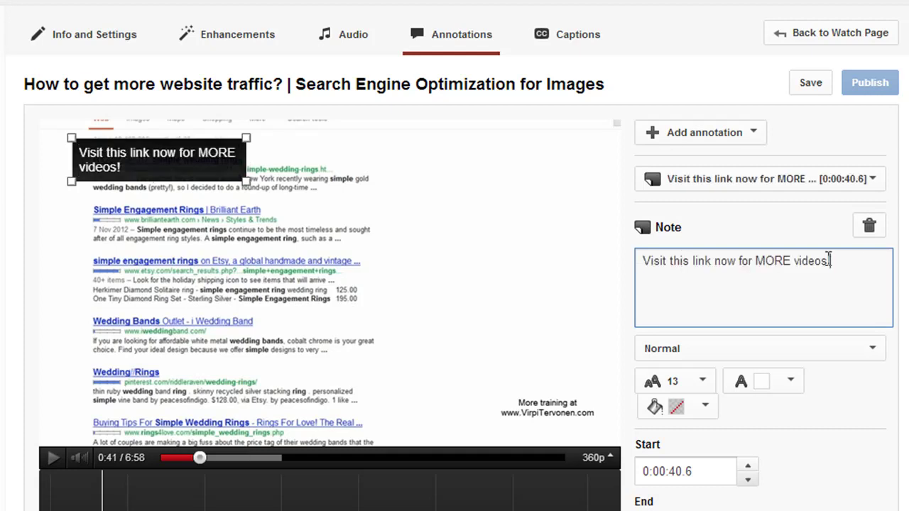
drag(838, 261, 641, 261)
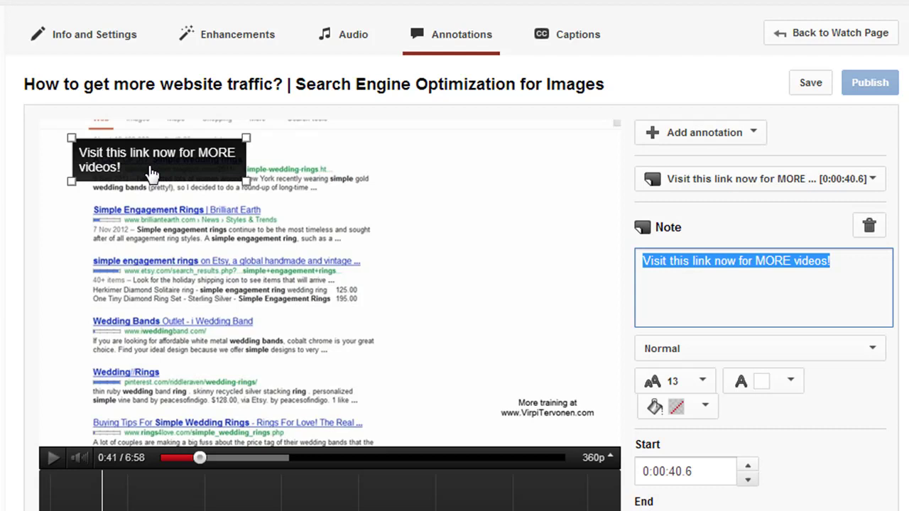
mouse_move(151, 174)
mouse_down()
mouse_move(274, 206)
mouse_move(274, 225)
mouse_move(291, 213)
mouse_move(429, 200)
mouse_move(472, 178)
mouse_up()
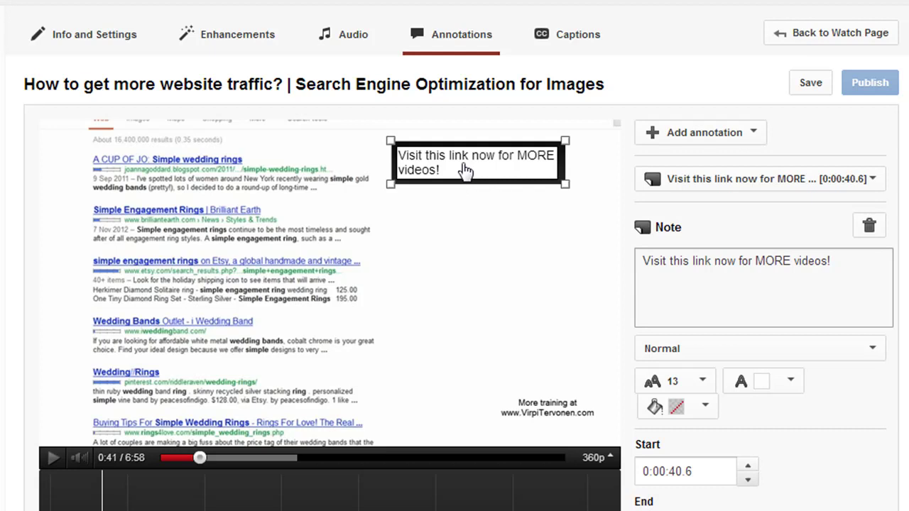
Set the note's text size to 28 and its background colour to dark red.
click(680, 264)
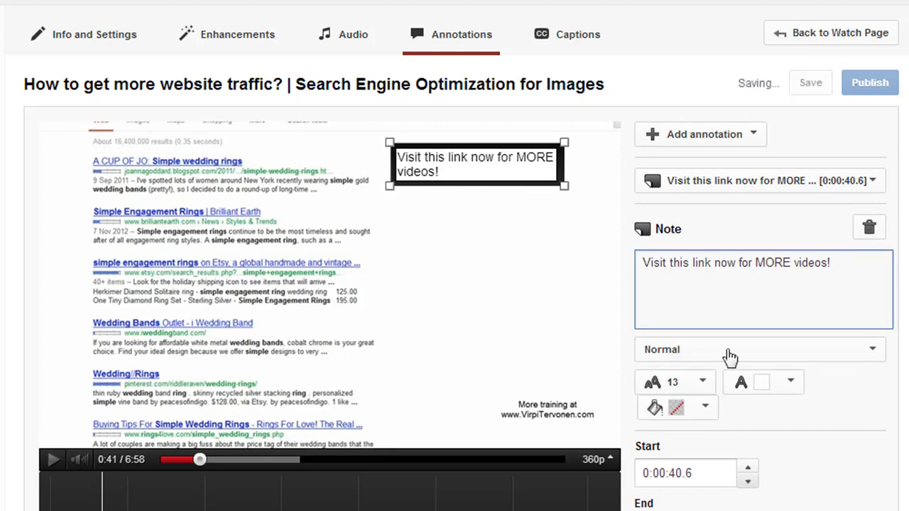
drag(834, 263, 639, 261)
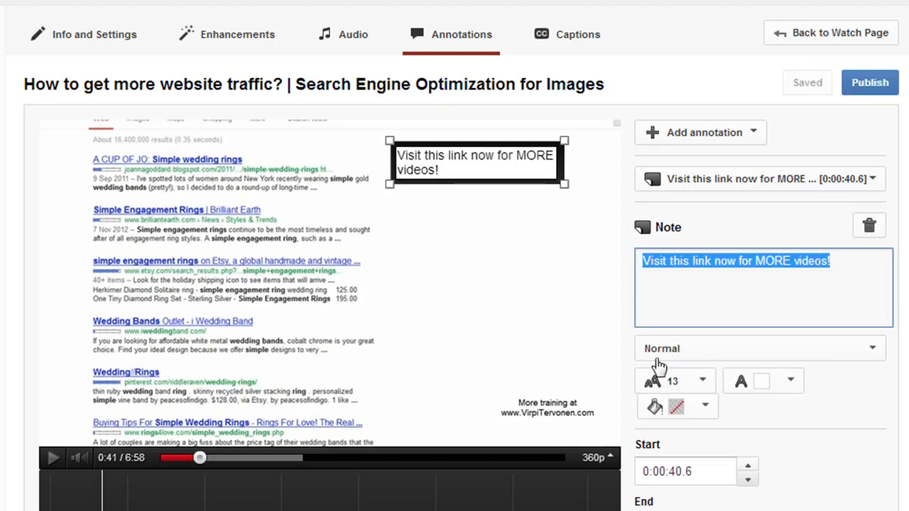
click(703, 384)
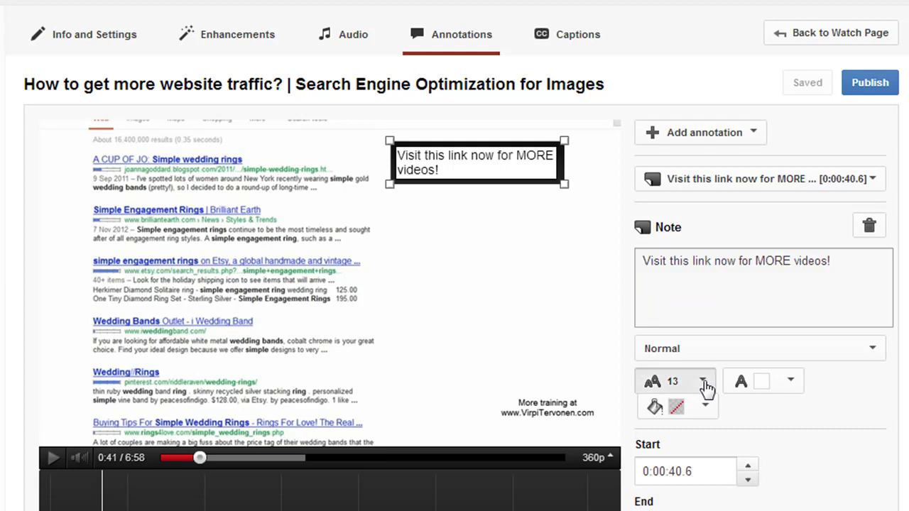
click(700, 488)
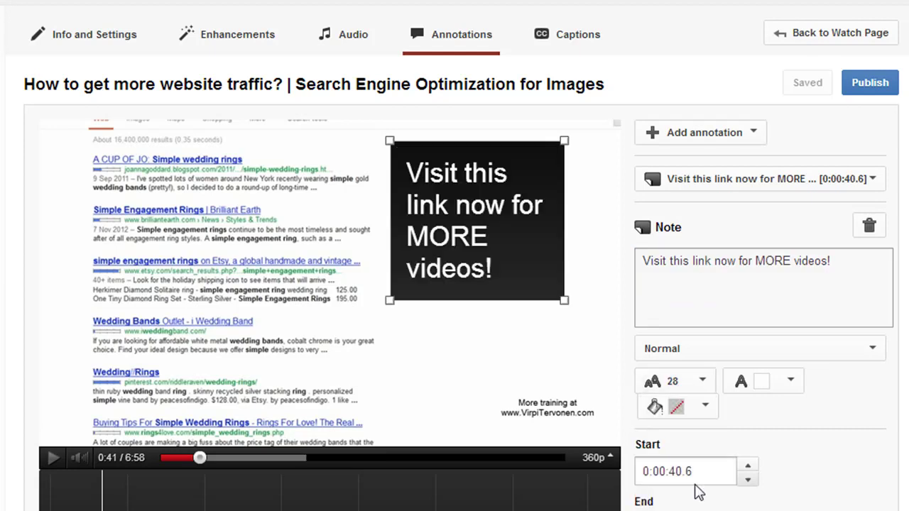
click(792, 384)
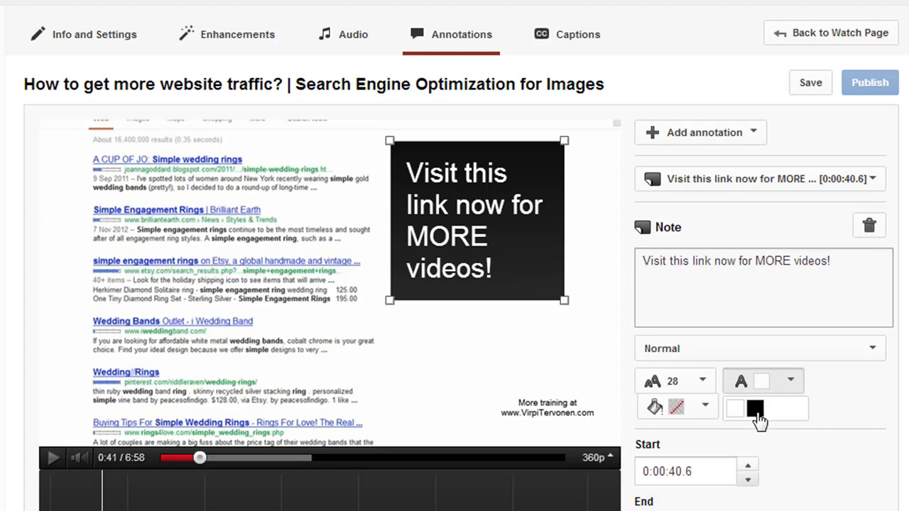
click(706, 408)
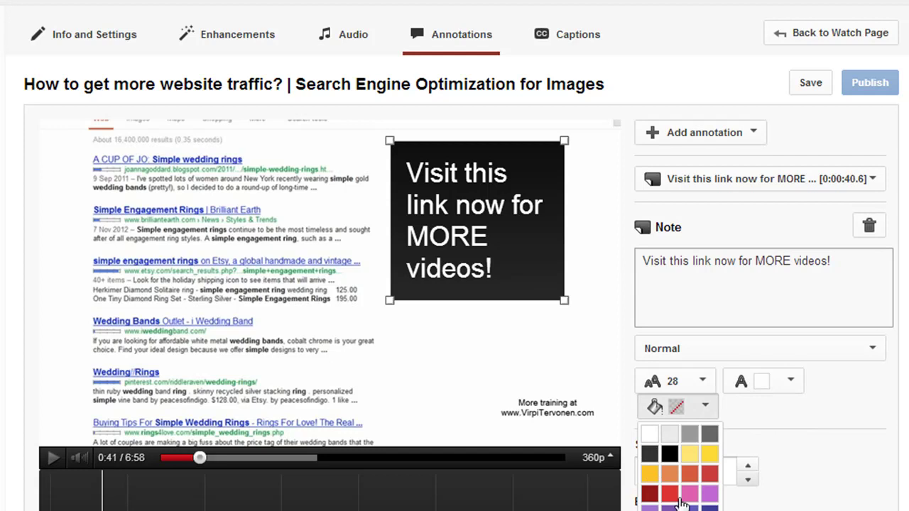
click(650, 495)
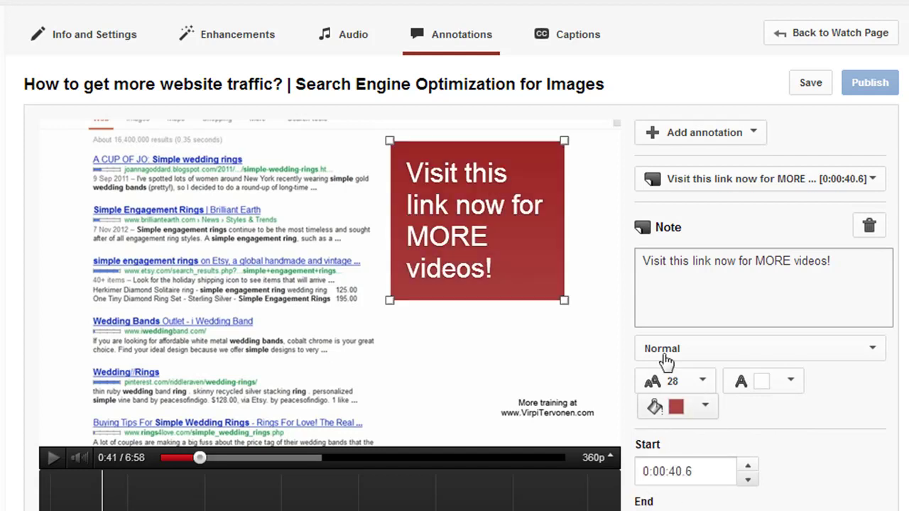
Widen the note across most of the video frame and move it to the frame's lower part.
mouse_move(389, 300)
mouse_down()
mouse_move(225, 284)
mouse_move(142, 260)
mouse_move(120, 236)
mouse_up()
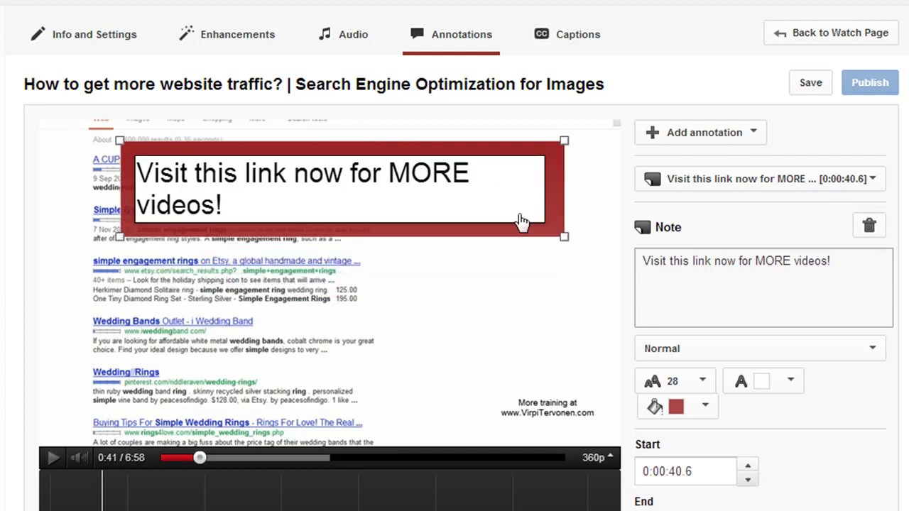
mouse_move(462, 210)
mouse_down()
mouse_move(447, 366)
mouse_move(420, 379)
mouse_move(418, 396)
mouse_move(441, 379)
mouse_up()
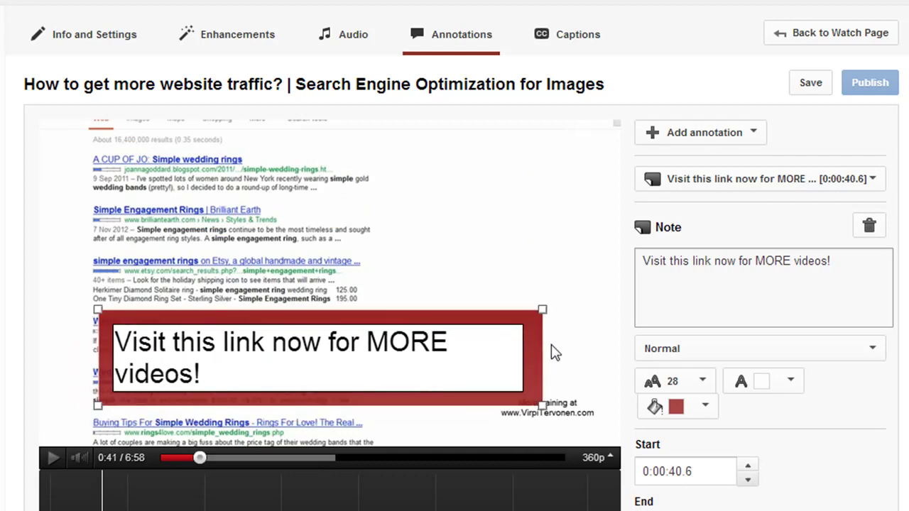
Turn on the note's link with the type Video and try the option to open it in a new window.
scroll(554, 351, down, 1)
scroll(455, 256, down, 3)
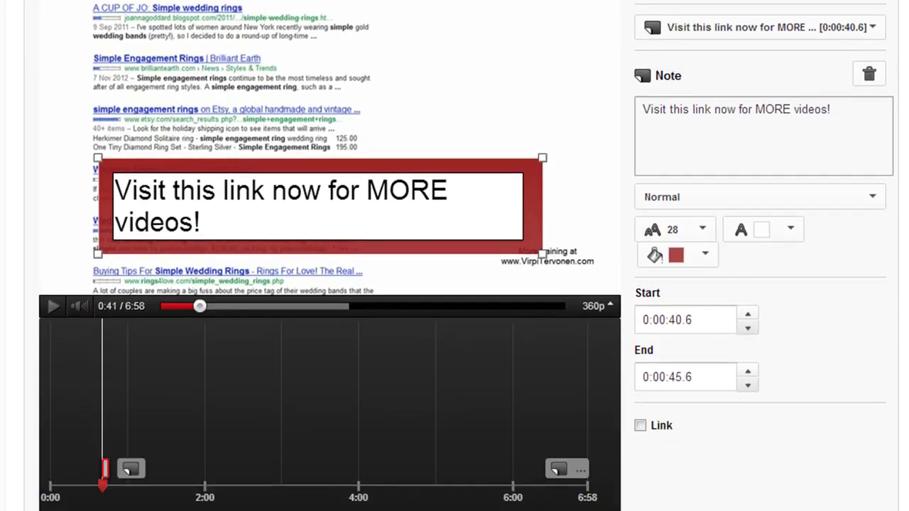
scroll(747, 294, down, 2)
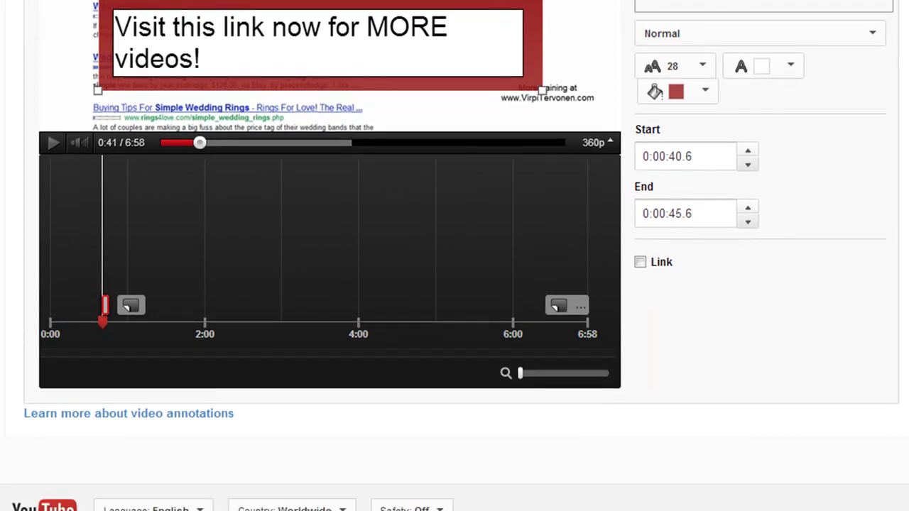
click(641, 264)
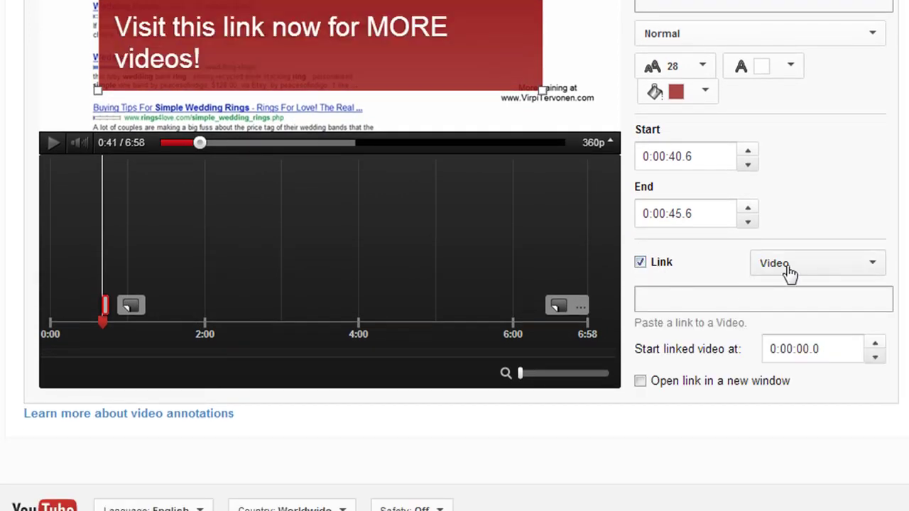
click(874, 271)
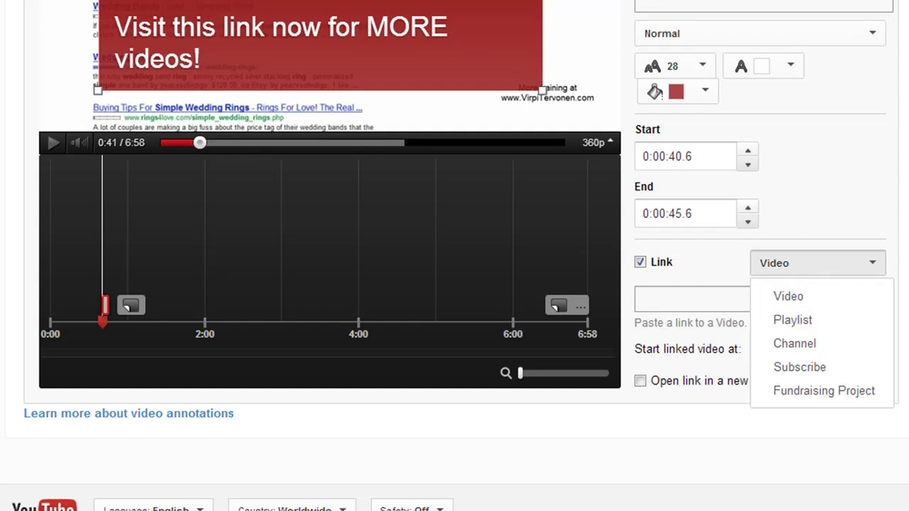
click(686, 381)
click(641, 384)
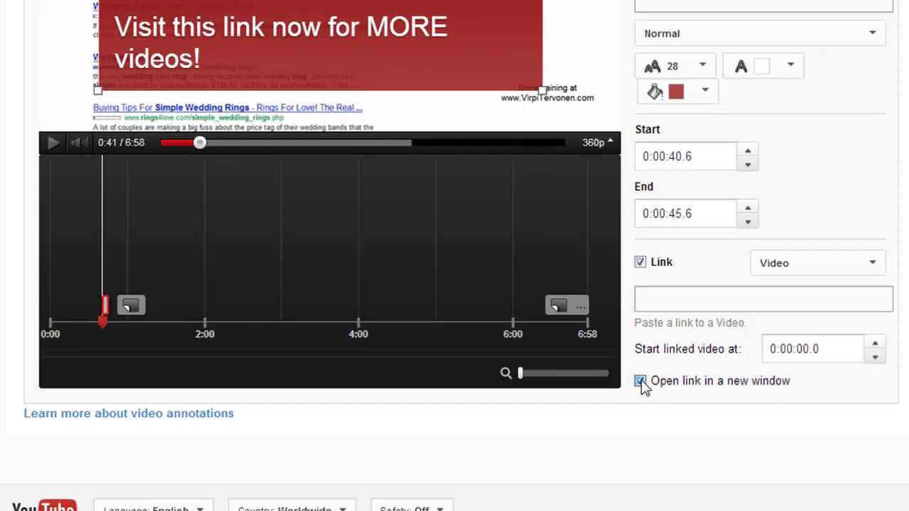
click(641, 381)
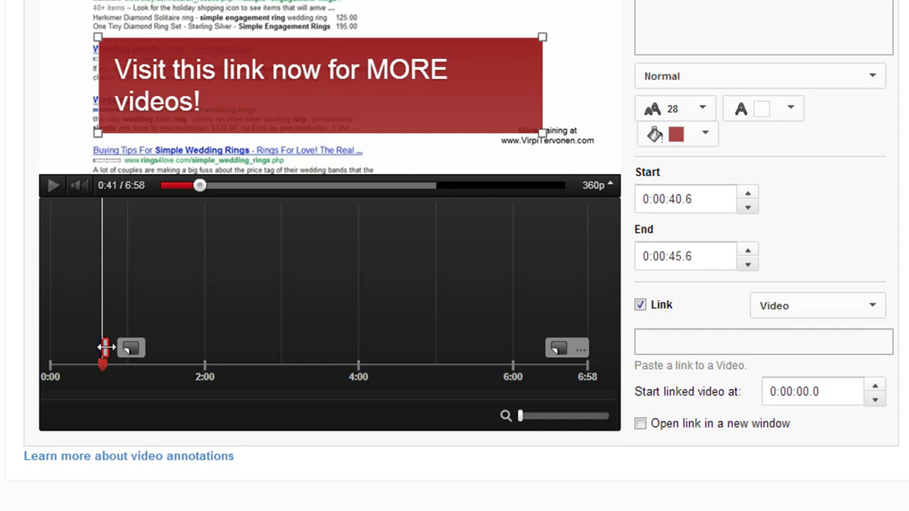
Retime the note on the timeline to run from about 0:02:59.6 to 0:04:59.2 and publish the annotations.
drag(105, 347, 355, 356)
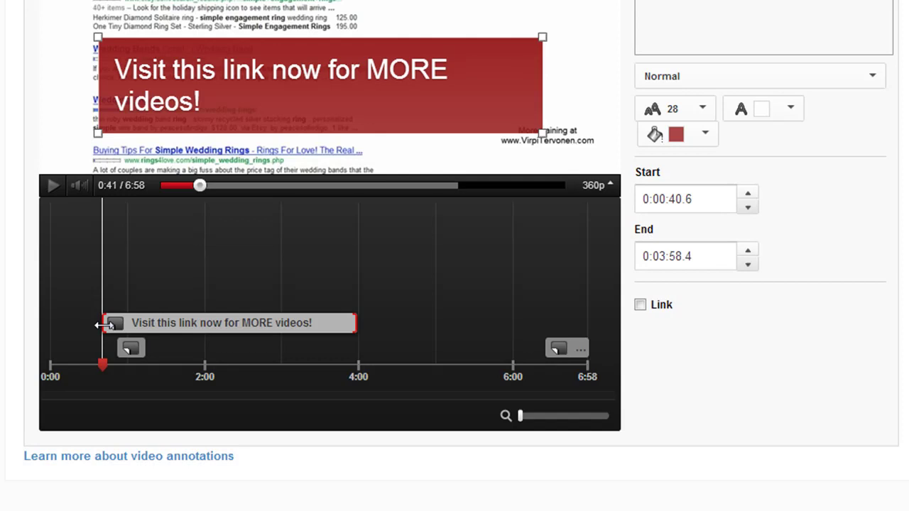
drag(103, 325, 282, 324)
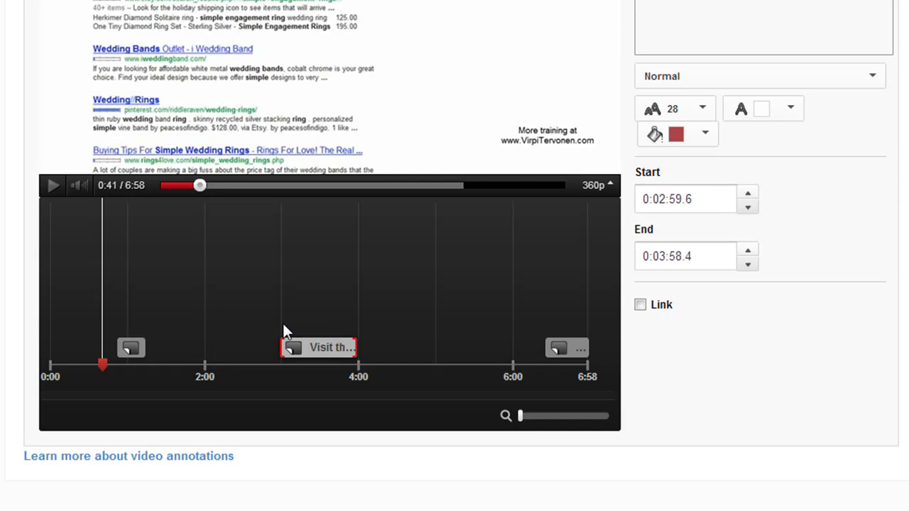
drag(356, 348, 435, 348)
scroll(416, 355, up, 3)
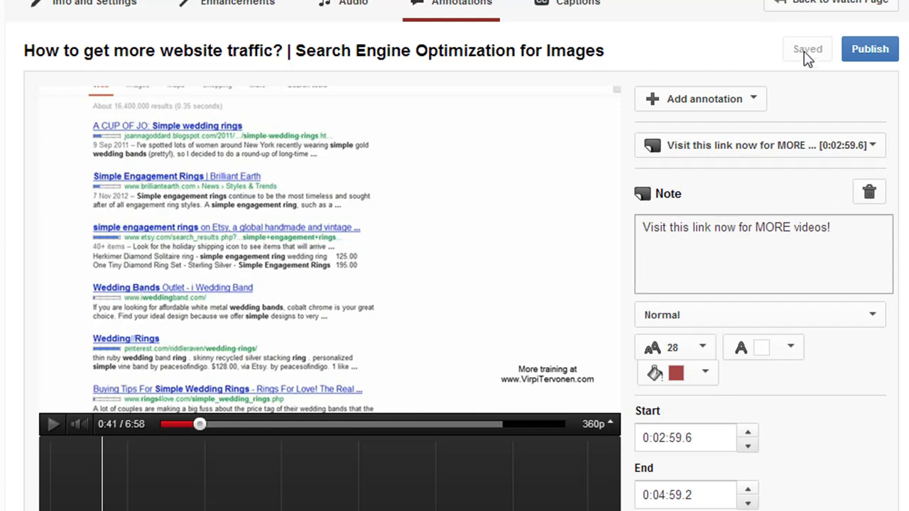
click(868, 56)
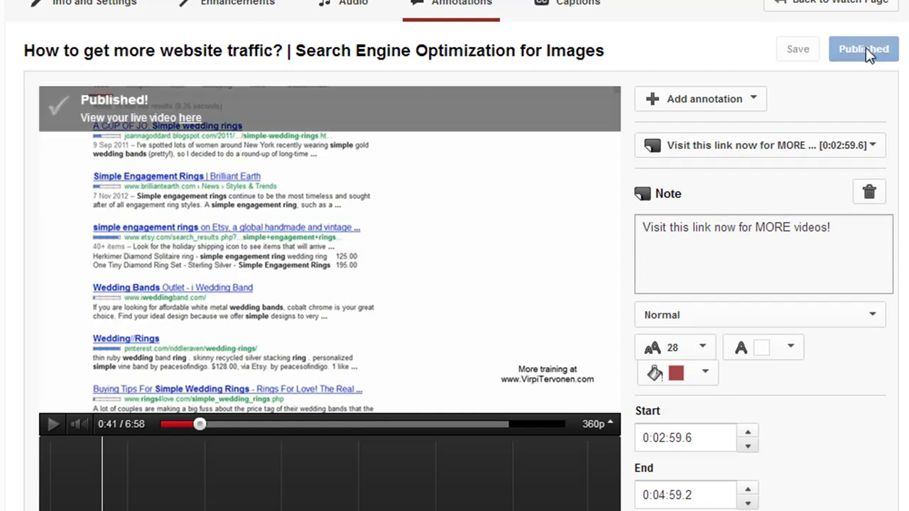